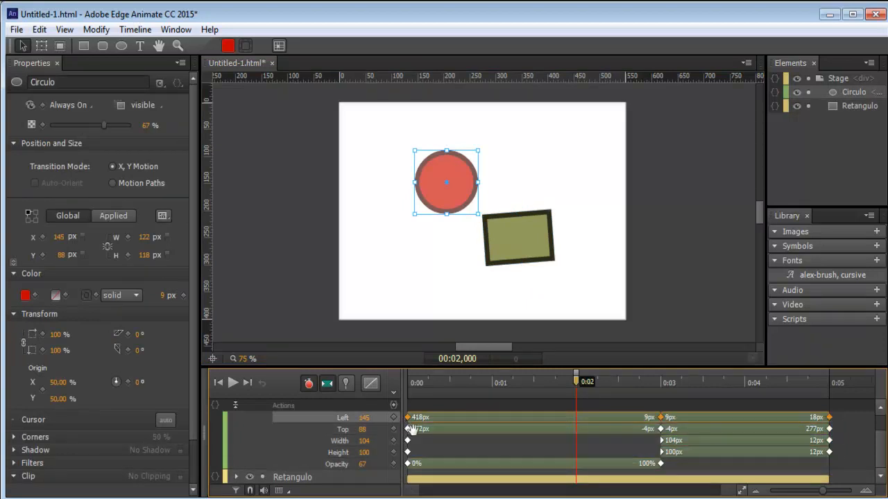
- Delete the opacity keyframes of the Circulo element from its animation
scroll(351, 437, up, 2)
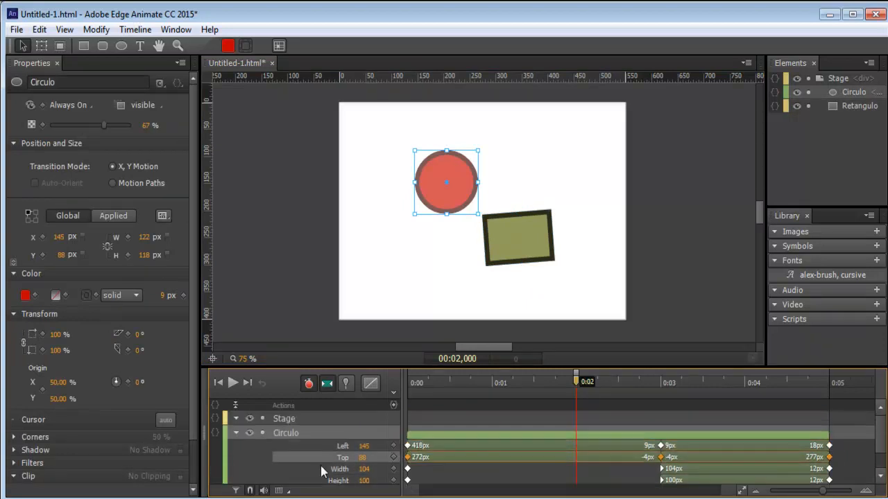
click(320, 466)
click(318, 447)
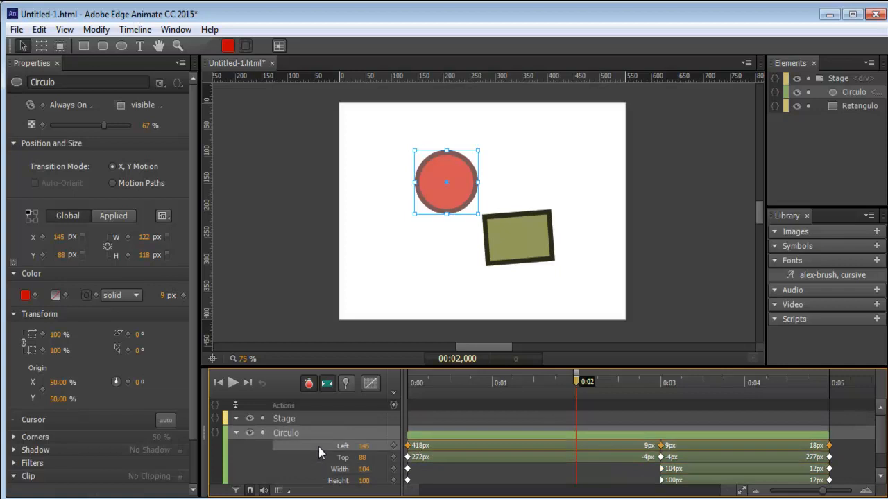
scroll(328, 452, down, 2)
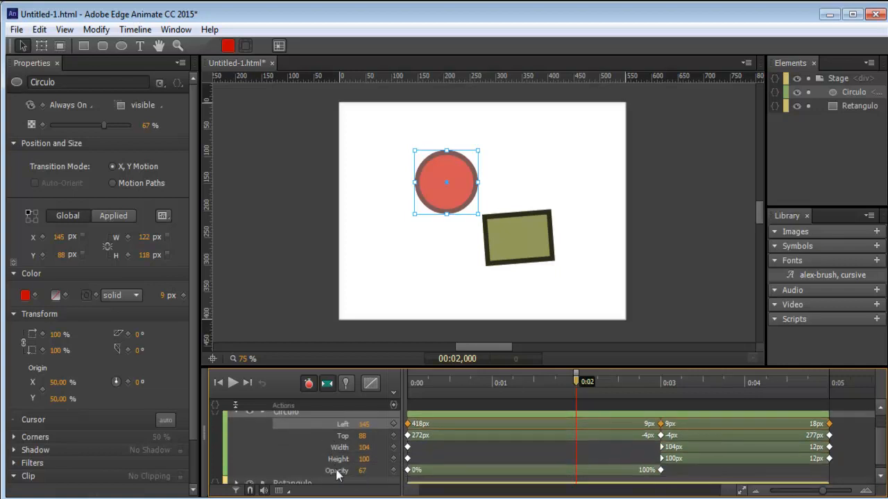
click(337, 472)
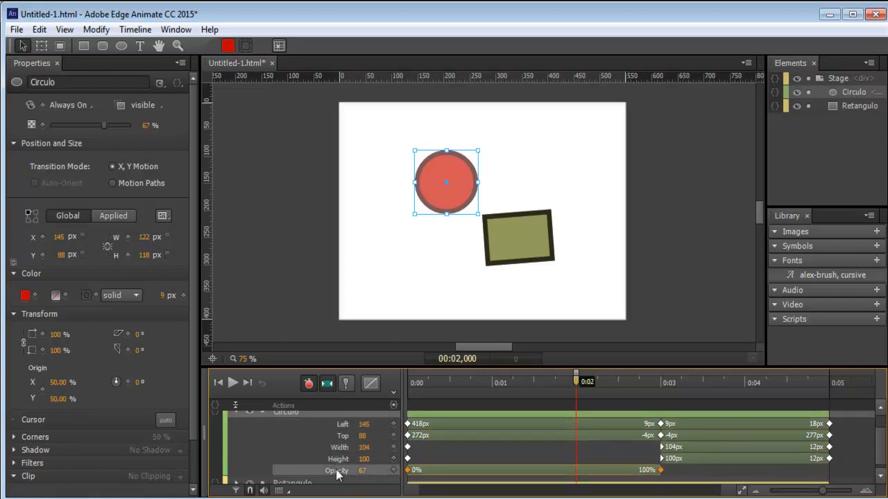
key(Delete)
- Set Circulo's opacity to 100% at 0:00 and scrub through the animation to check it
drag(575, 378, 404, 412)
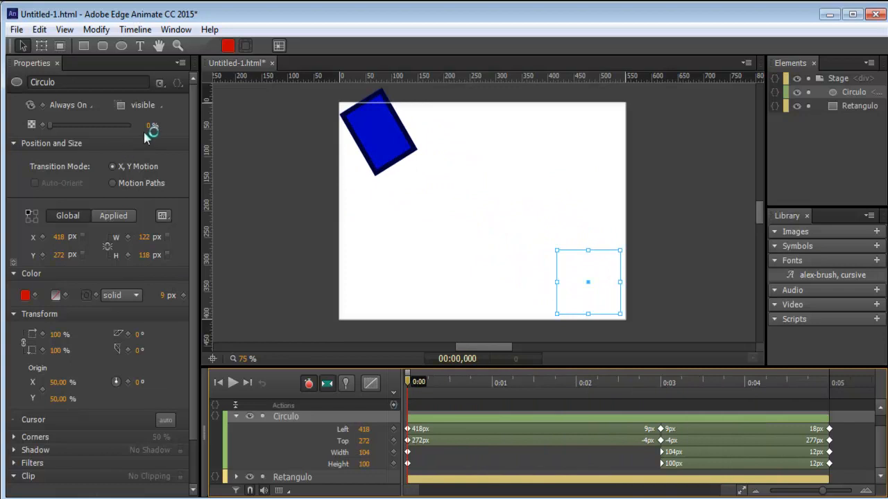
drag(49, 126, 207, 133)
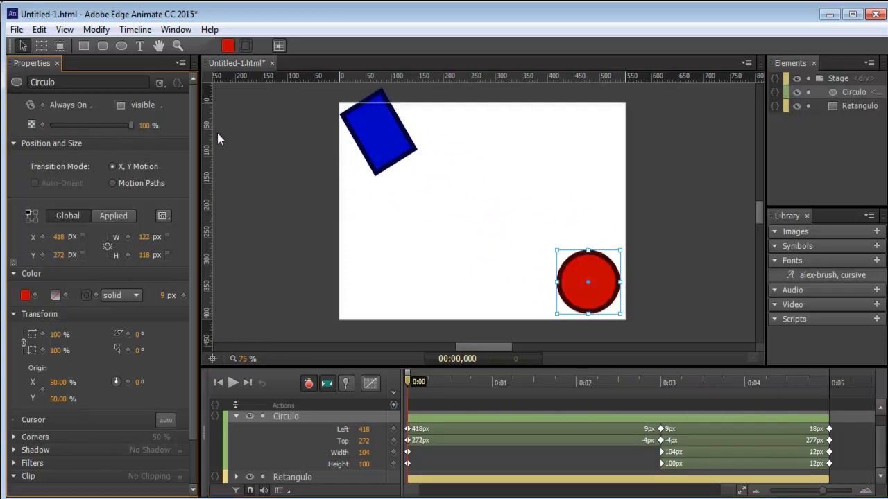
drag(416, 380, 601, 415)
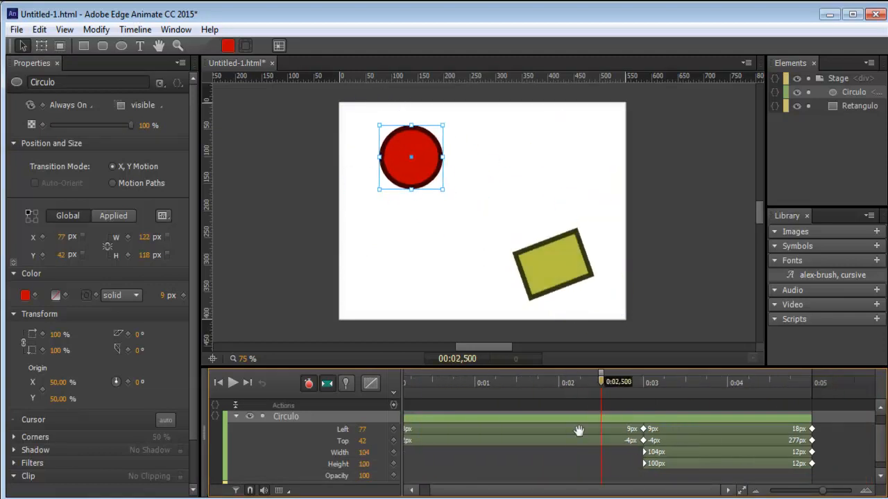
scroll(291, 432, up, 1)
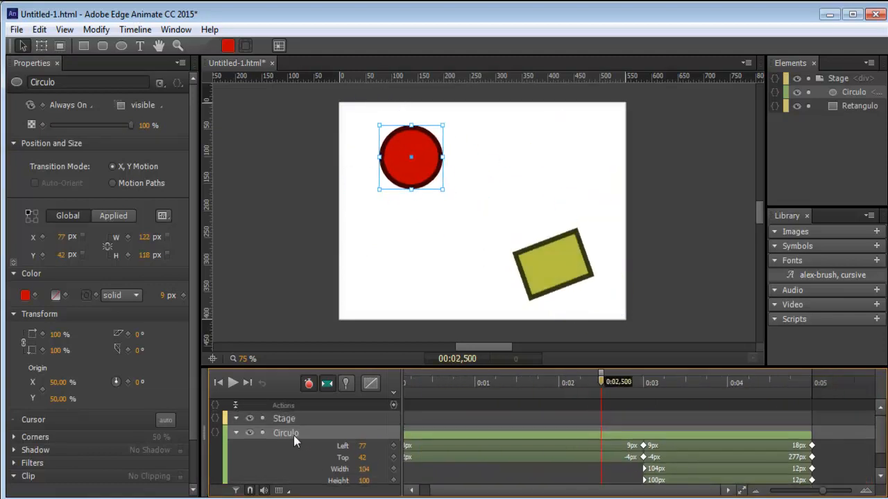
- Delete the Retangulo and Circulo elements and return the playhead to 0:00
click(851, 108)
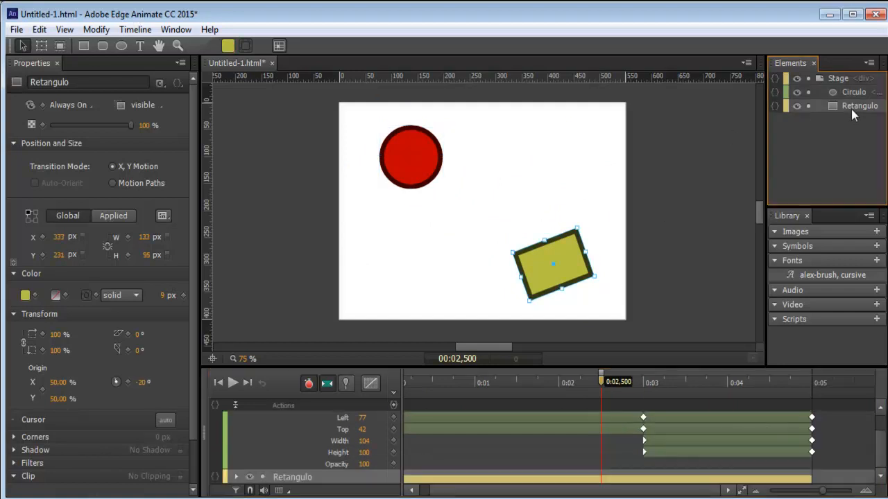
key(Delete)
click(846, 95)
key(Delete)
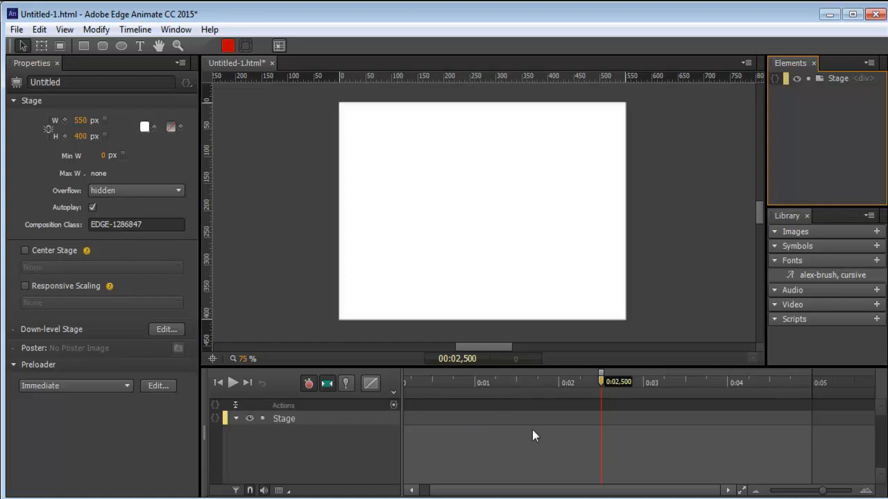
drag(605, 381, 386, 396)
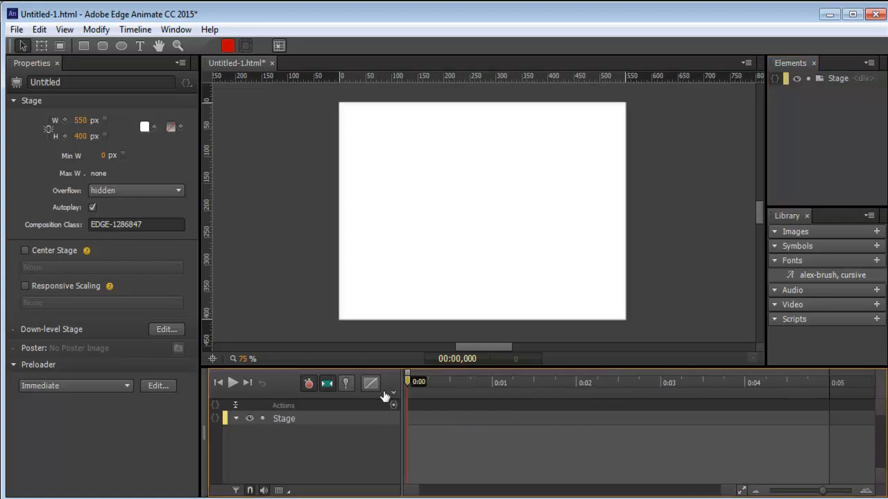
drag(628, 390, 396, 403)
- Draw a red rectangle about 199 × 139 px in the upper-left part of the stage
click(89, 45)
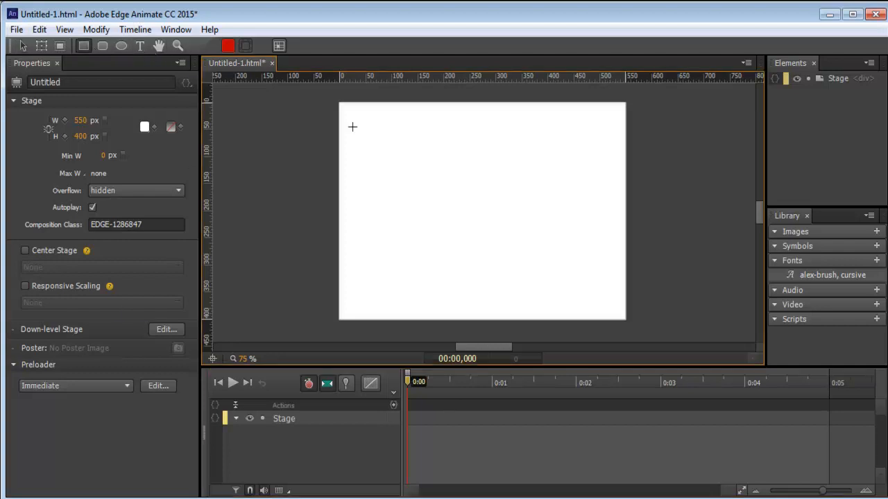
mouse_move(359, 122)
mouse_down()
mouse_move(440, 188)
mouse_move(469, 200)
mouse_move(462, 195)
mouse_up()
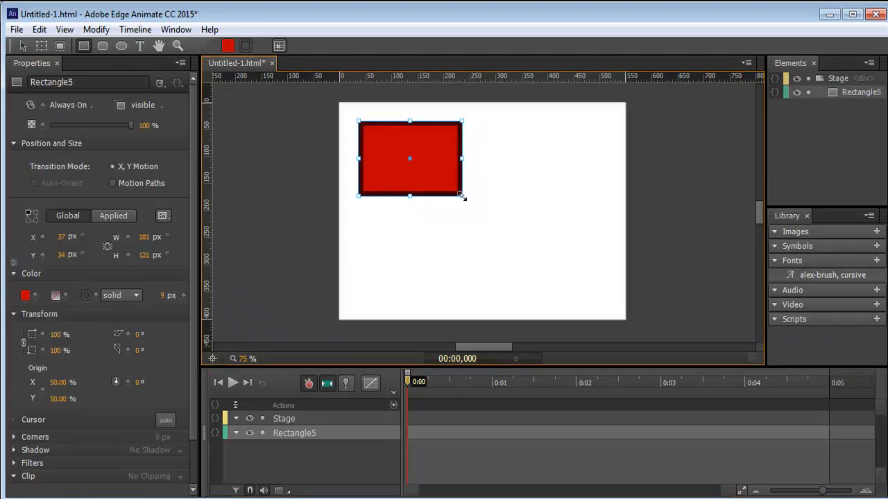
key(v)
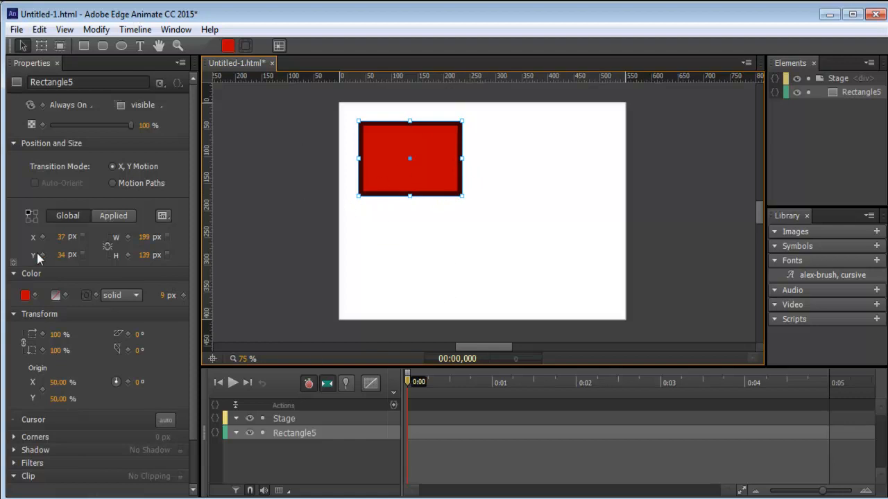
- Scale the rectangle to about 48% × 50% and place it in the stage's upper-left corner at about X 8, Y 5, keeping time 0:00
click(41, 47)
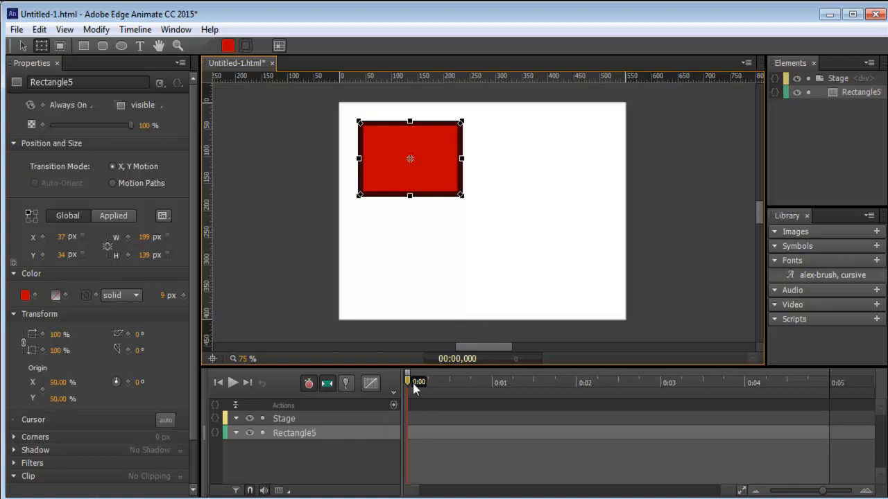
drag(461, 195, 380, 128)
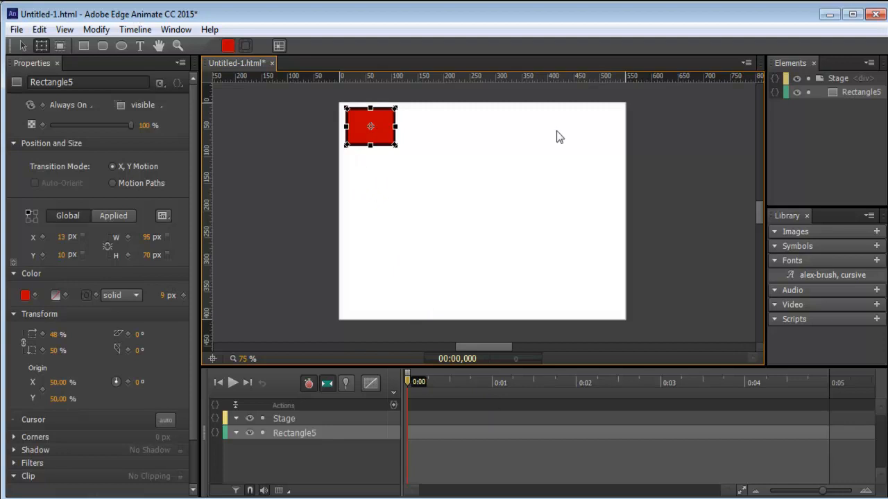
drag(412, 378, 493, 387)
mouse_move(365, 132)
mouse_down()
mouse_move(593, 128)
mouse_move(362, 129)
mouse_up()
drag(492, 380, 403, 394)
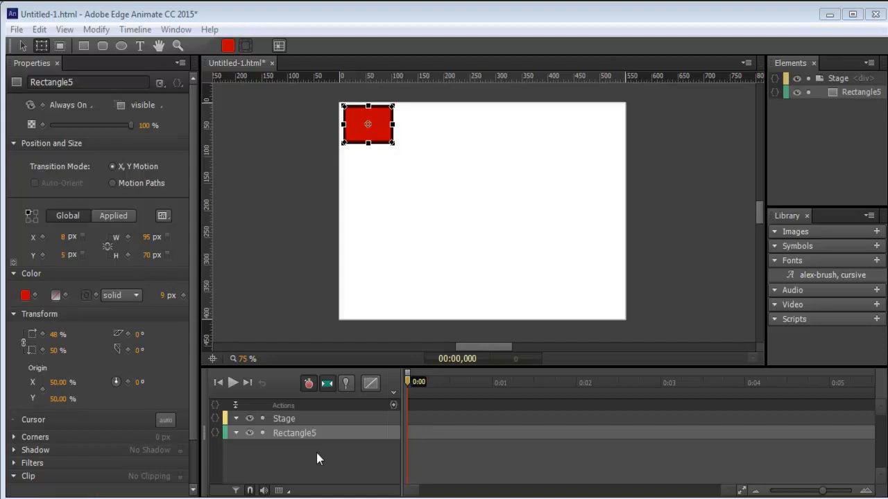
- Add X/Y Motion and then Size and X/Y Motion keyframes to the rectangle at 0:00
right_click(380, 124)
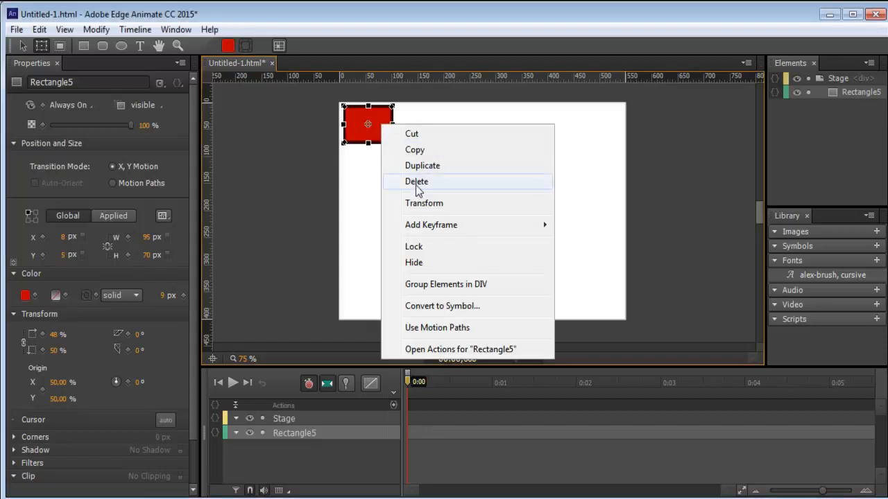
mouse_move(434, 225)
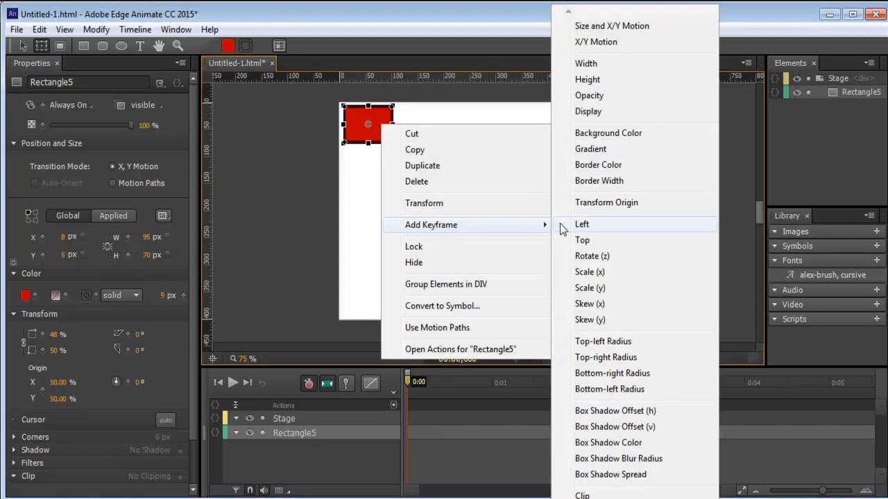
click(598, 44)
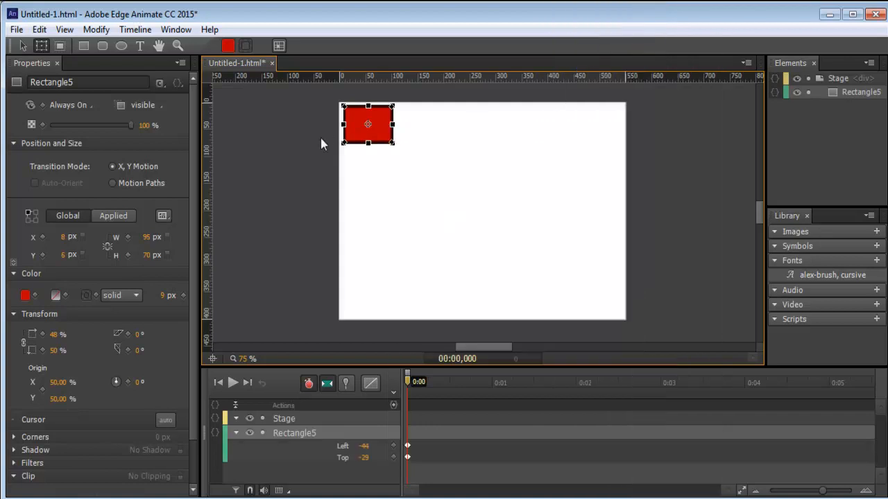
right_click(383, 136)
mouse_move(460, 239)
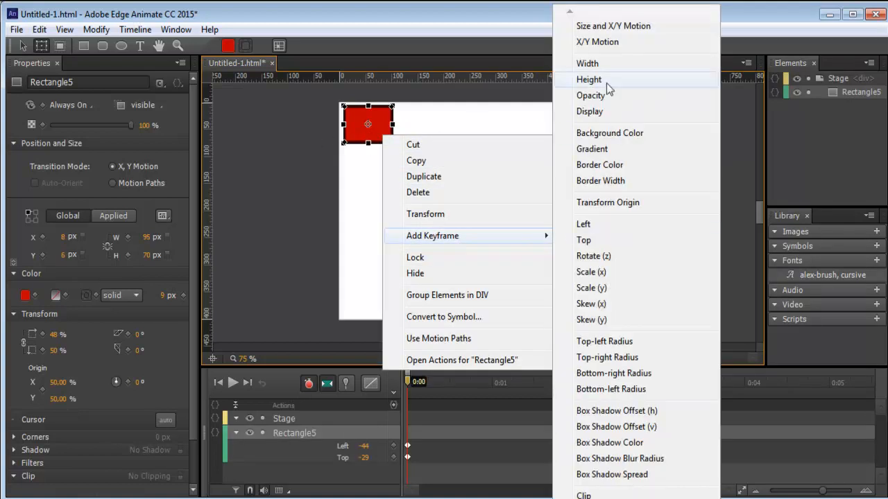
click(602, 27)
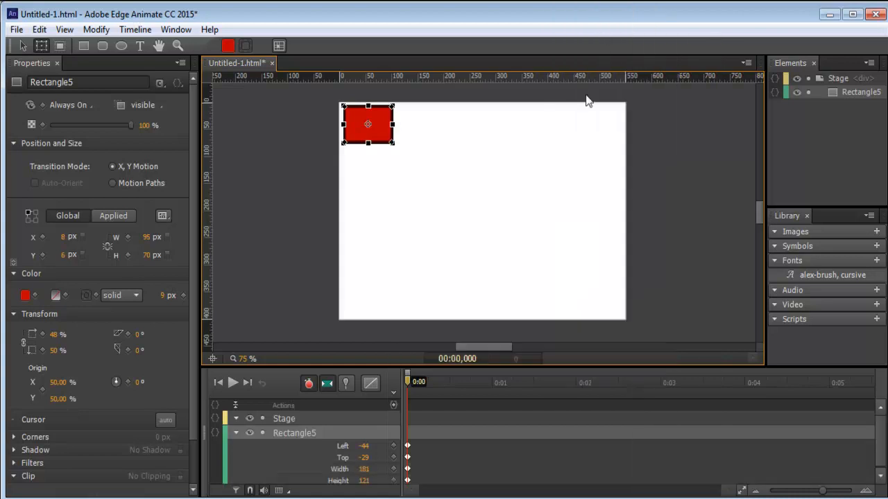
- At 0:01, move the rectangle to the stage's upper-right corner and scale it down to about 60 × 54 px
drag(408, 382, 492, 382)
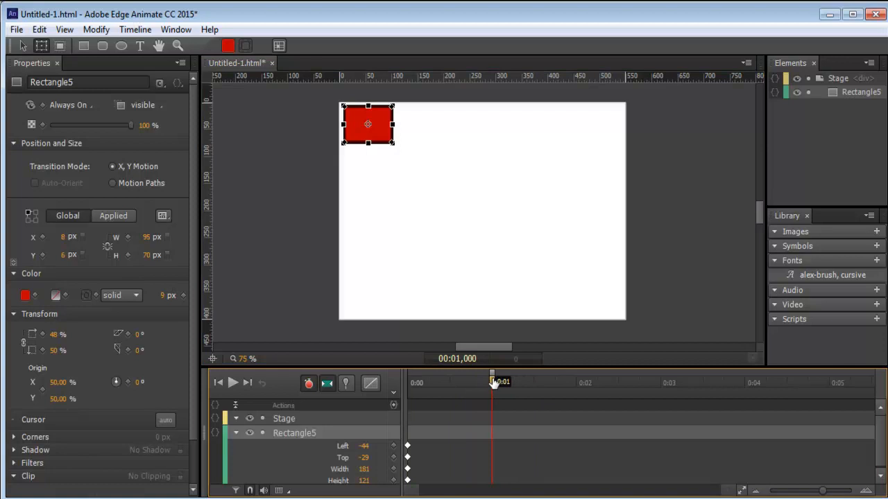
drag(366, 123, 604, 128)
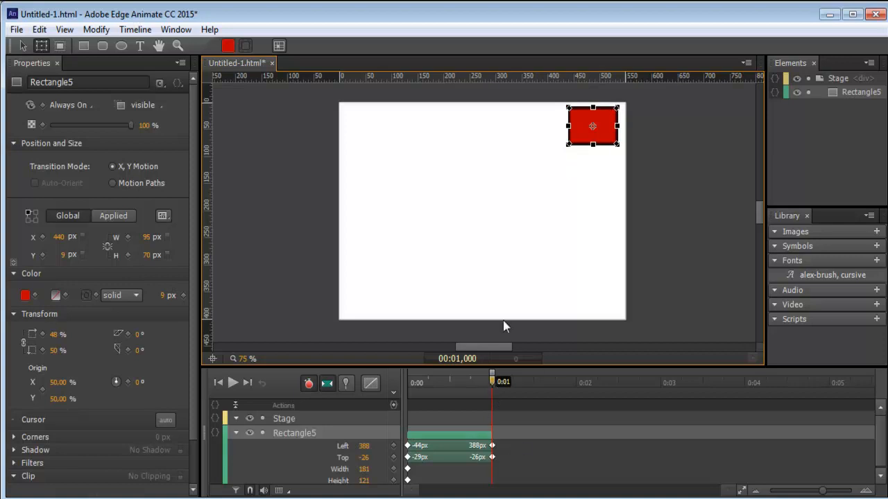
drag(568, 145, 576, 139)
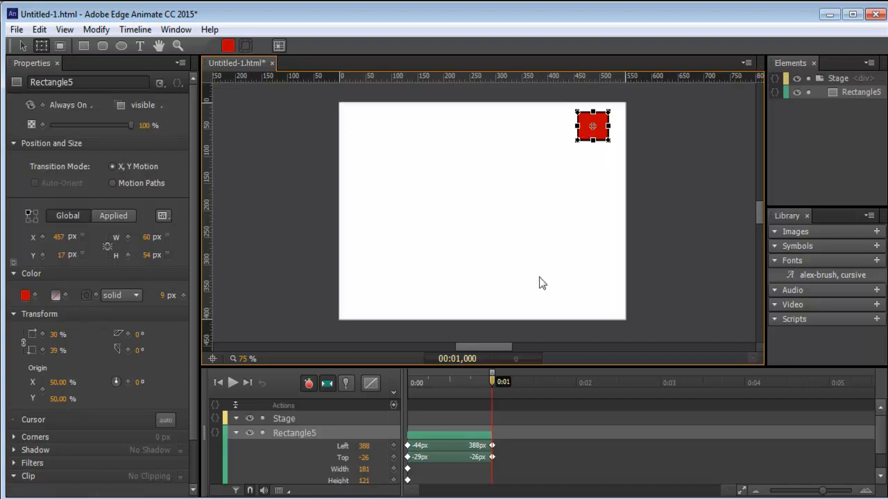
- Add a Size and X/Y Motion keyframe to the rectangle at 0:01
mouse_move(500, 381)
mouse_down()
mouse_move(414, 378)
mouse_move(491, 379)
mouse_up()
right_click(587, 125)
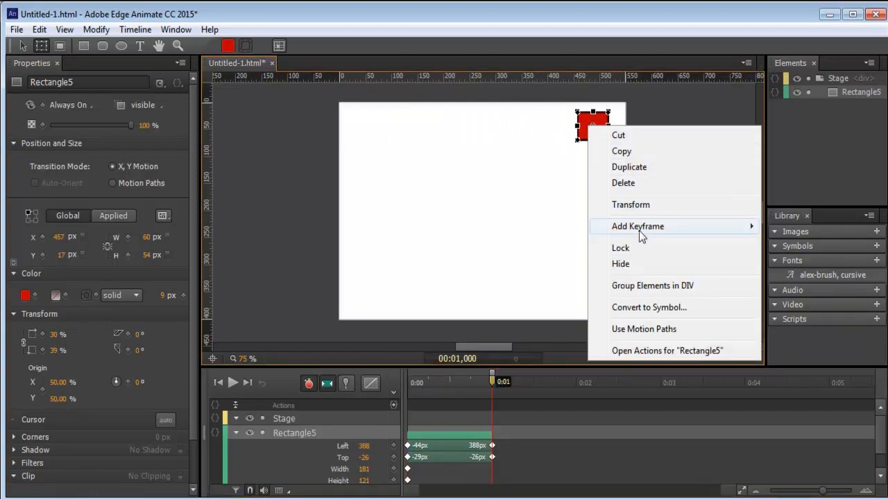
mouse_move(638, 228)
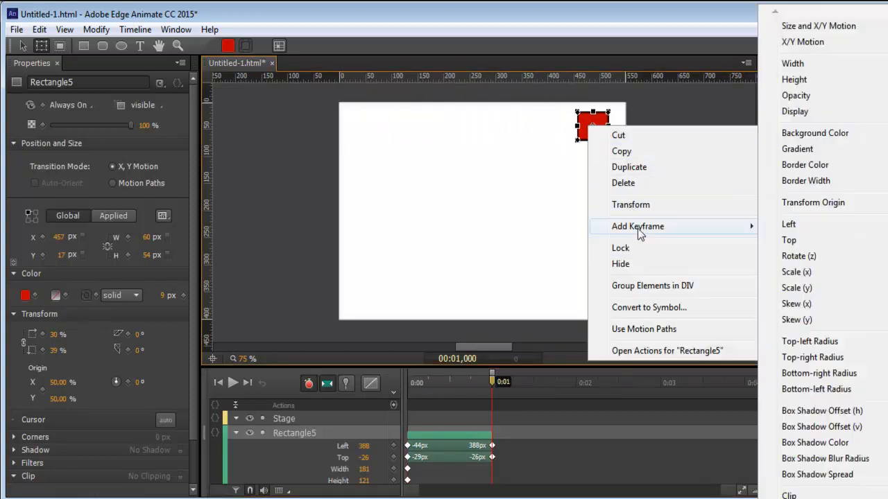
click(821, 29)
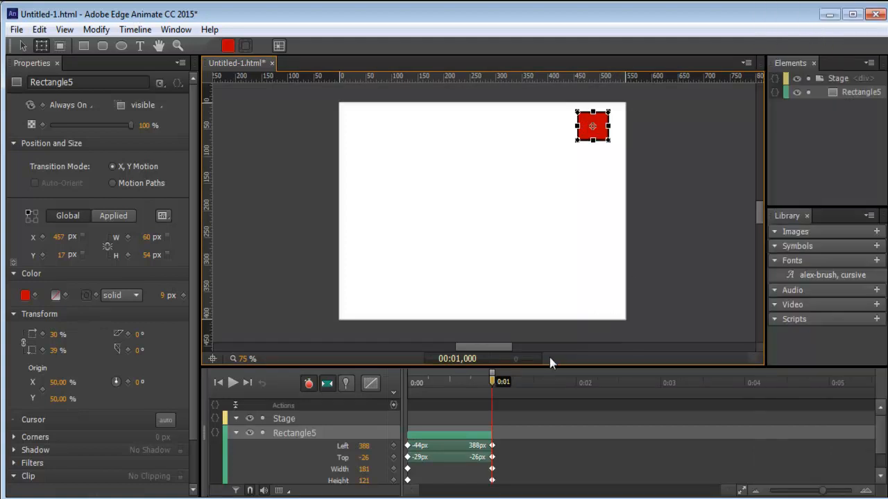
- At 0:02, place the rectangle in the stage's lower-right corner at about X 454, Y 302, sized about 76 × 83 px
drag(492, 381, 576, 381)
drag(595, 128, 599, 288)
mouse_move(577, 379)
mouse_down()
mouse_move(462, 379)
mouse_move(585, 379)
mouse_move(525, 379)
mouse_move(578, 381)
mouse_up()
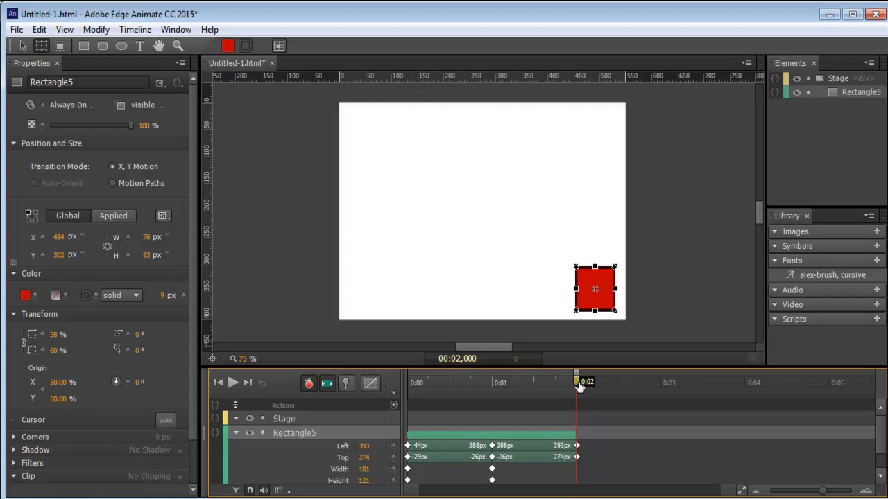
- At 0:03, move the rectangle to the stage's lower-left corner and scale it down to about 36 × 40 px
drag(580, 386, 660, 387)
drag(599, 290, 386, 291)
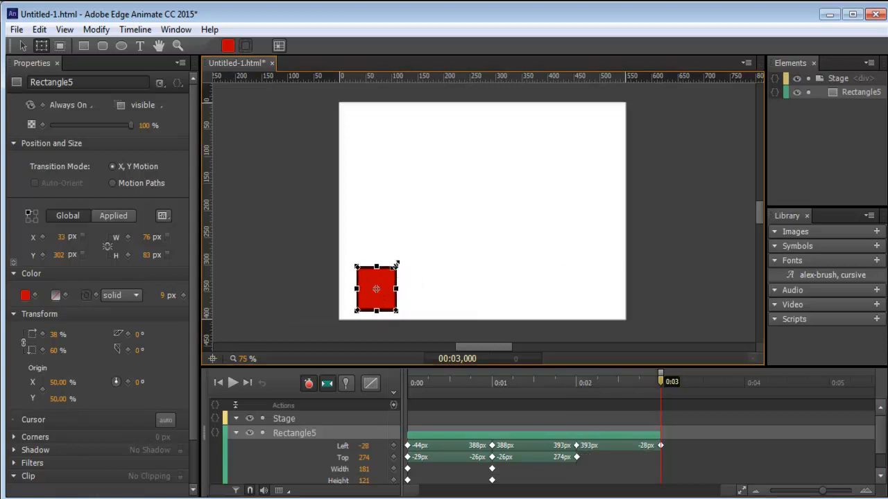
drag(396, 264, 387, 277)
mouse_move(663, 387)
mouse_down()
mouse_move(557, 390)
mouse_move(661, 393)
mouse_up()
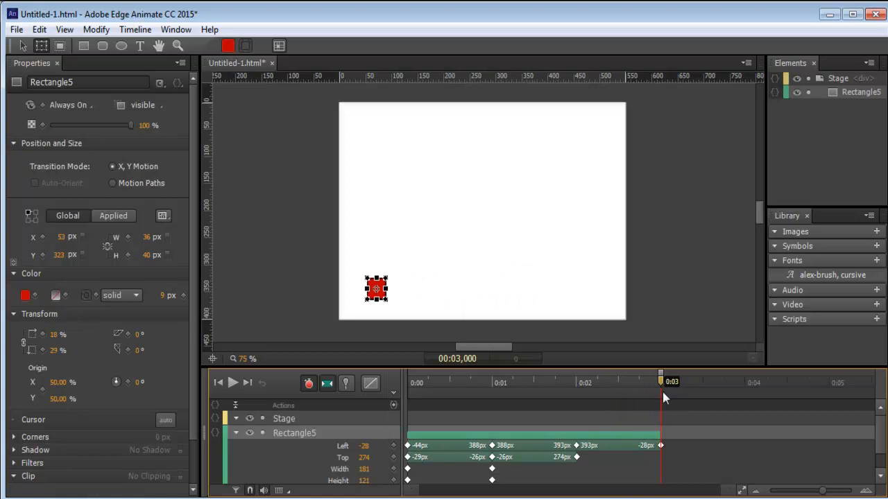
drag(662, 389, 744, 394)
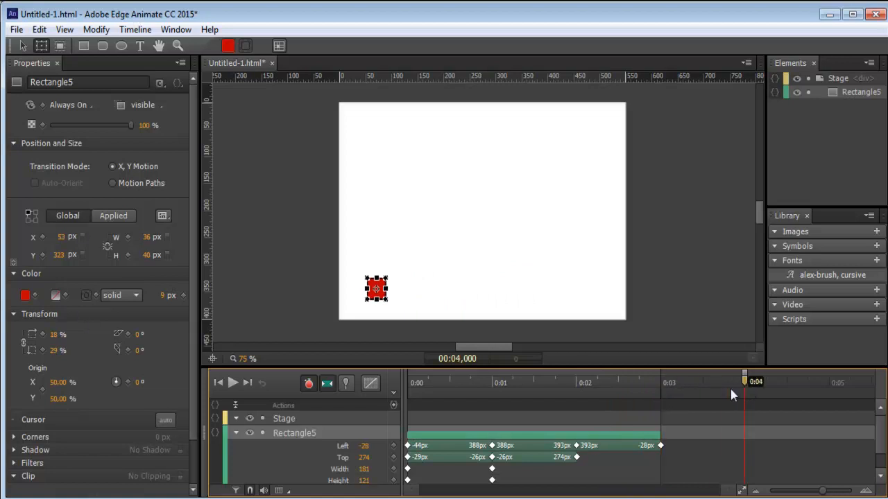
drag(376, 290, 385, 133)
drag(748, 384, 751, 480)
key(ctrl+z)
key(ctrl+z)
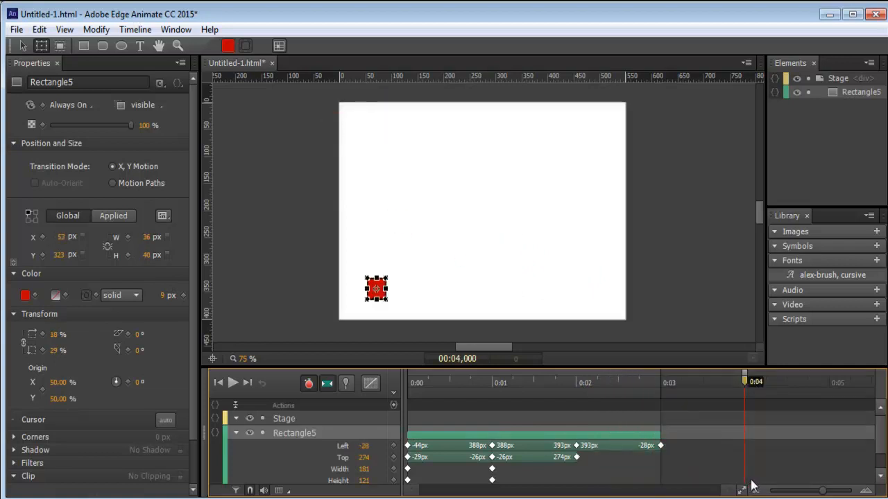
- At 0:04, move the rectangle to the stage's upper-left corner at about X 13, Y 13, and scrub back to check the motion
drag(745, 385, 743, 425)
drag(377, 287, 356, 119)
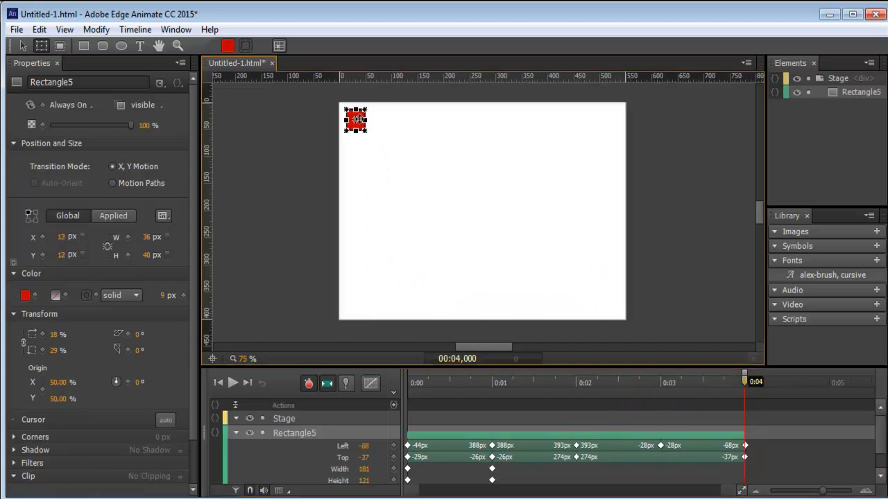
drag(745, 381, 733, 398)
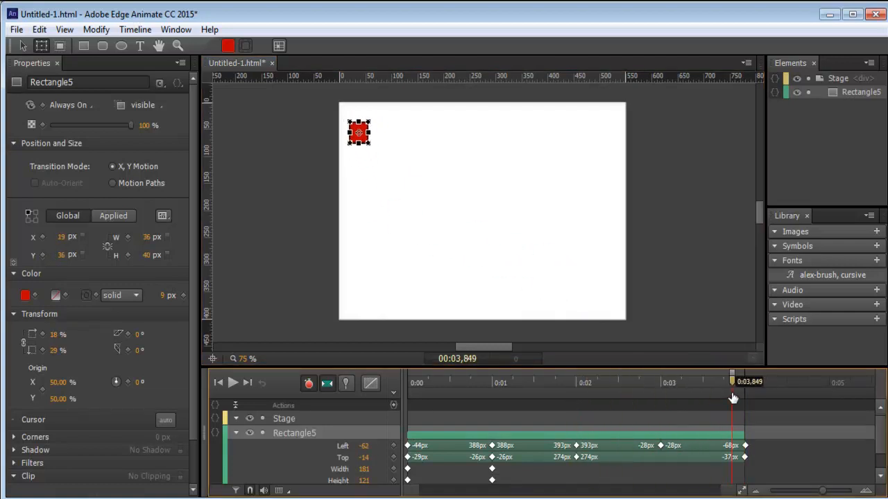
- Undo the rectangle's last move at 0:04 and return the playhead to 0:03
key(ctrl+z)
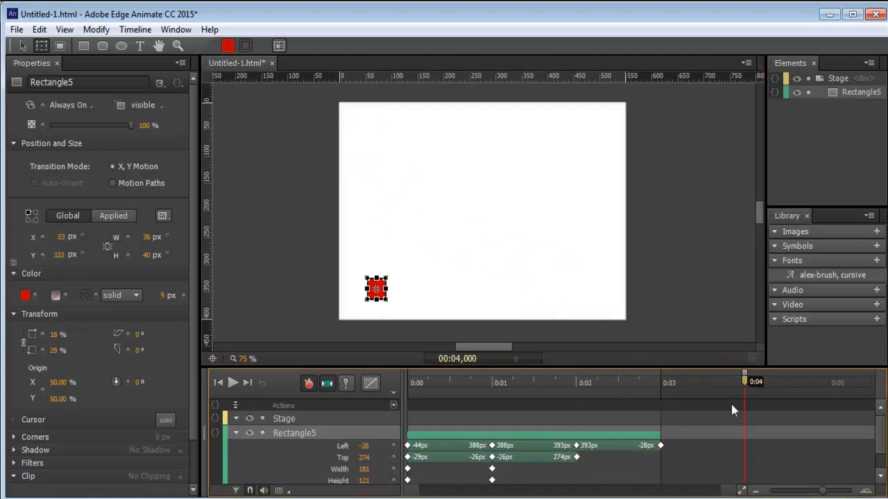
drag(740, 381, 664, 397)
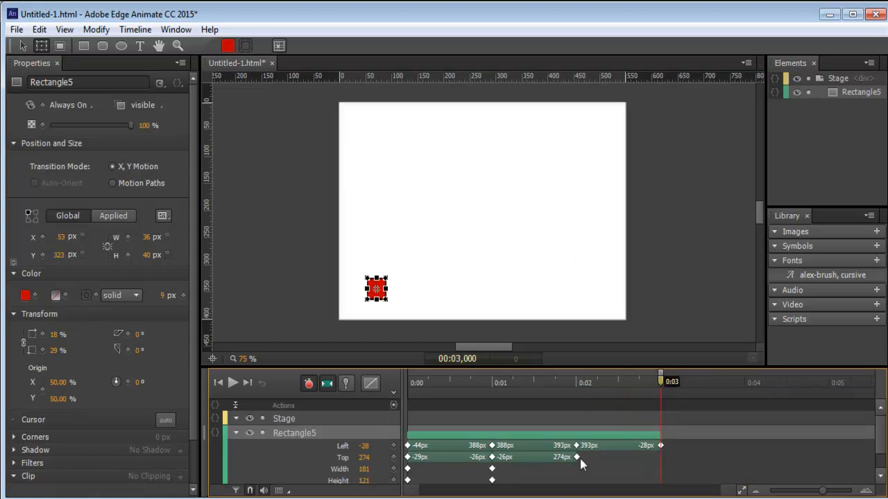
- Try to shift the rectangle's Top keyframe from 0:02 to 0:03
drag(577, 463, 660, 464)
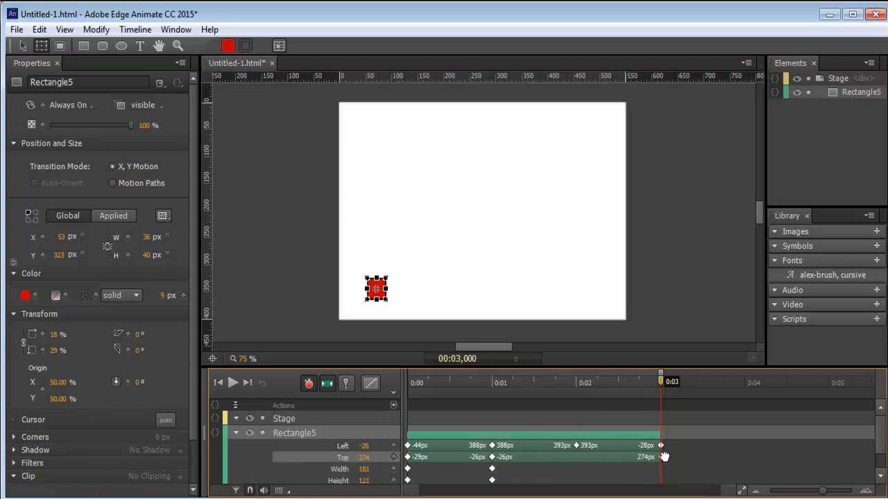
drag(663, 378, 598, 385)
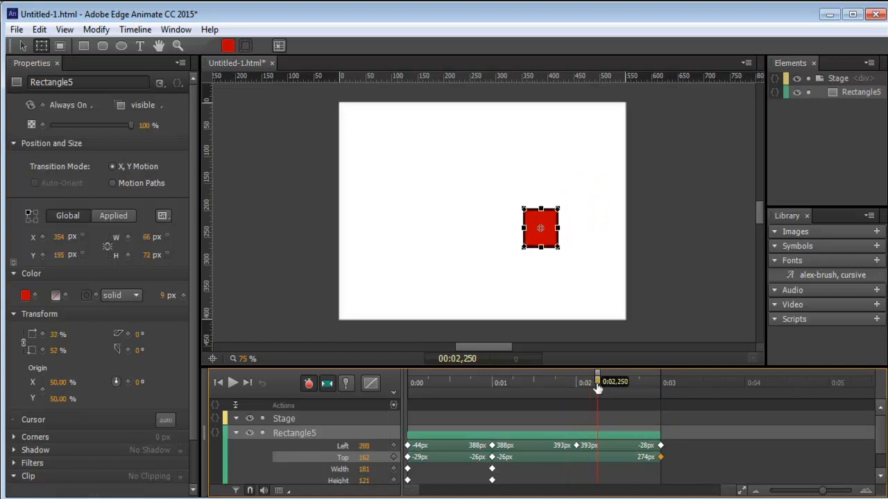
key(ctrl+z)
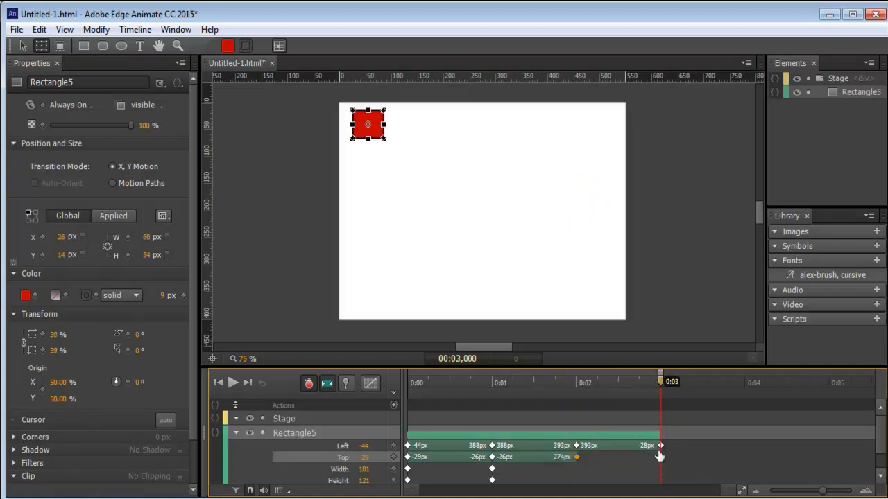
- Add a Top keyframe to the rectangle at 0:03 and, at 0:04, move it to the upper-left corner at about X 10, Y 15
mouse_move(663, 381)
mouse_down()
mouse_move(557, 381)
mouse_move(660, 382)
mouse_up()
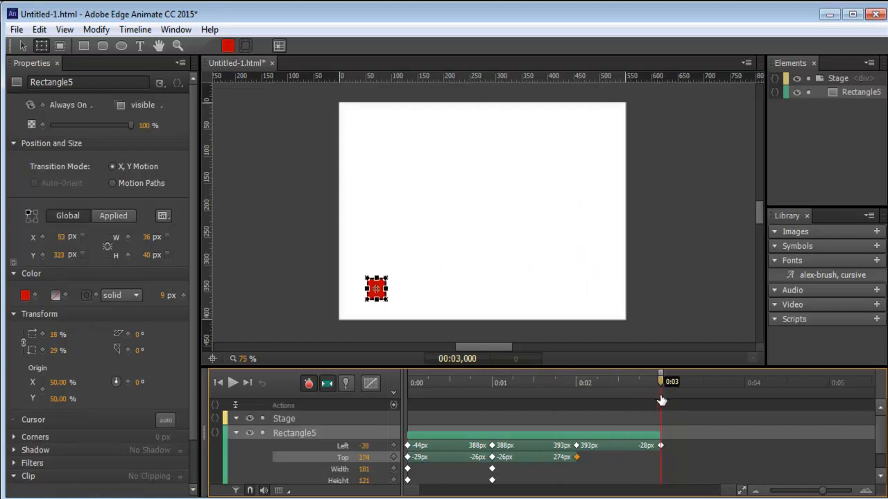
right_click(372, 288)
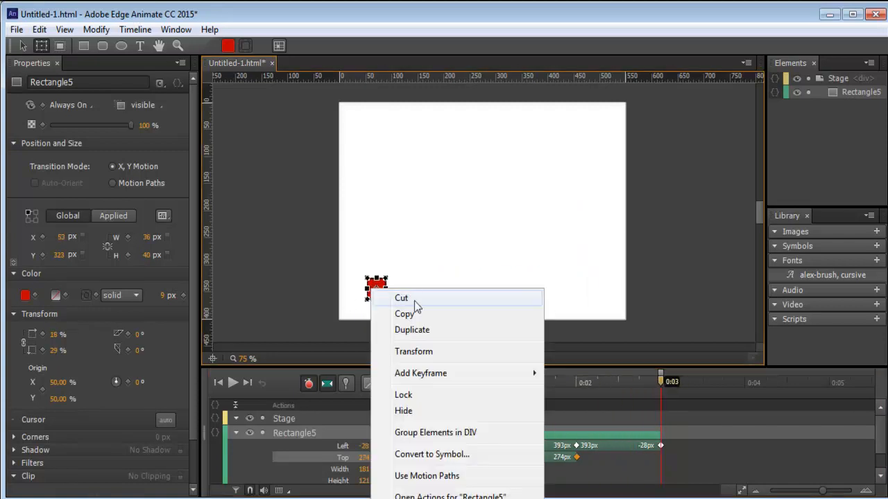
mouse_move(452, 374)
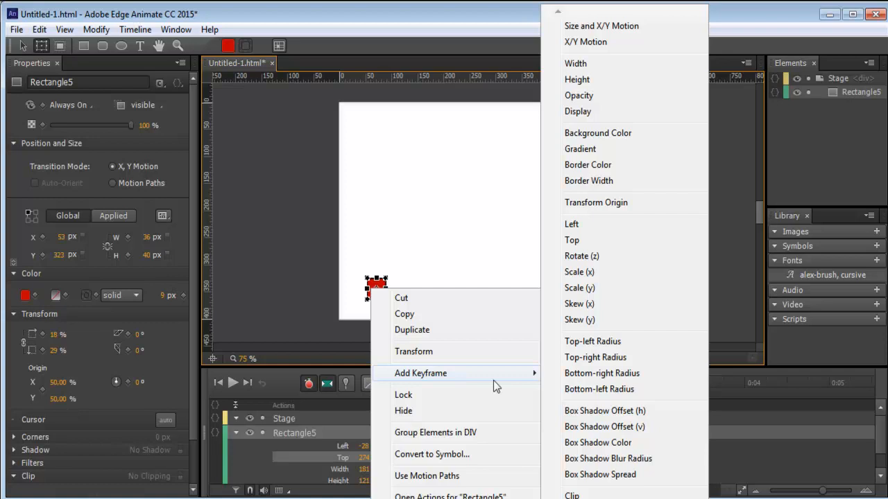
click(583, 244)
drag(660, 409, 750, 395)
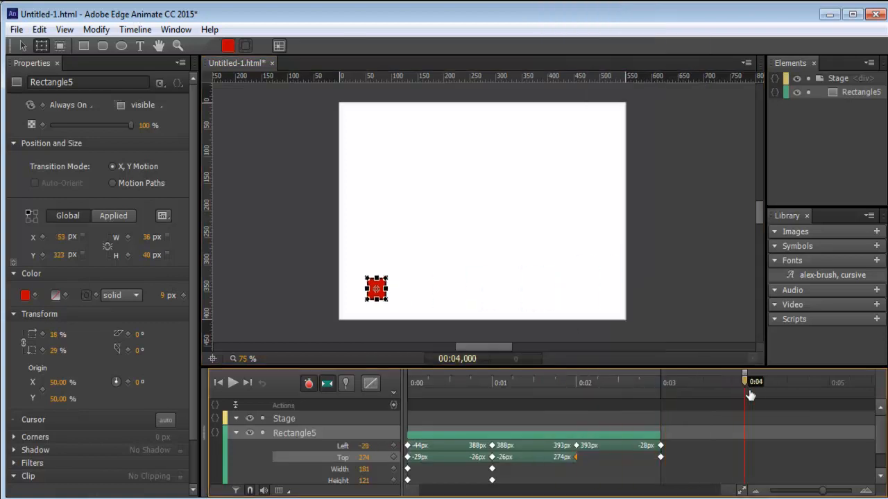
drag(378, 290, 356, 122)
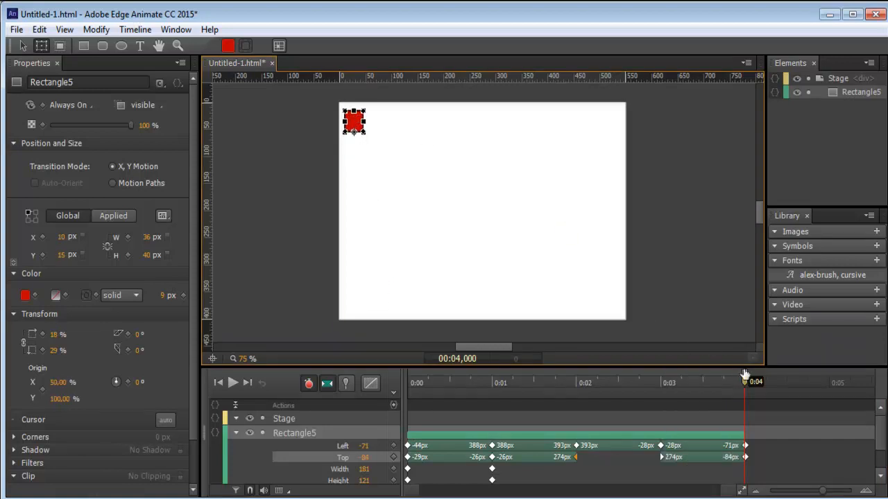
- Rotate the rectangle to about 58° at 0:00 and to about -38° at 0:01
drag(689, 392, 408, 452)
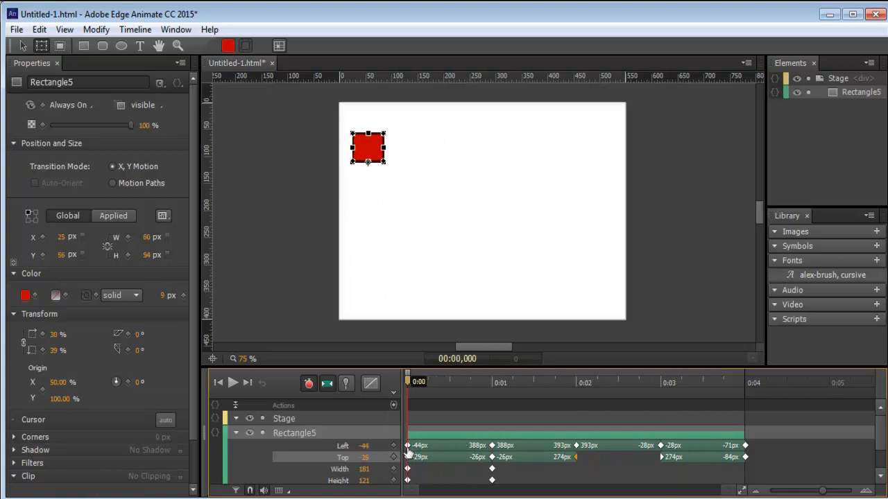
drag(389, 164, 381, 184)
drag(409, 385, 494, 380)
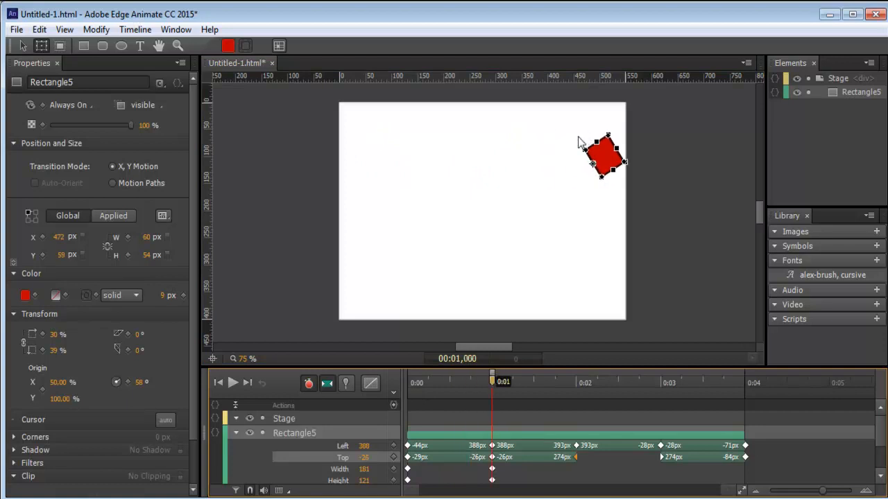
drag(577, 150, 514, 343)
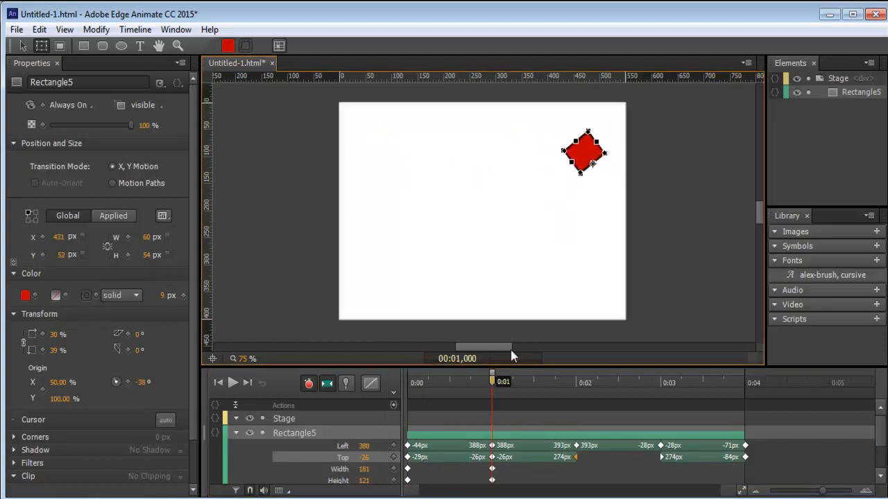
- At 0:02, rotate the rectangle to about -127° and move it partly below the stage at about X 403, Y 383
drag(497, 377, 577, 381)
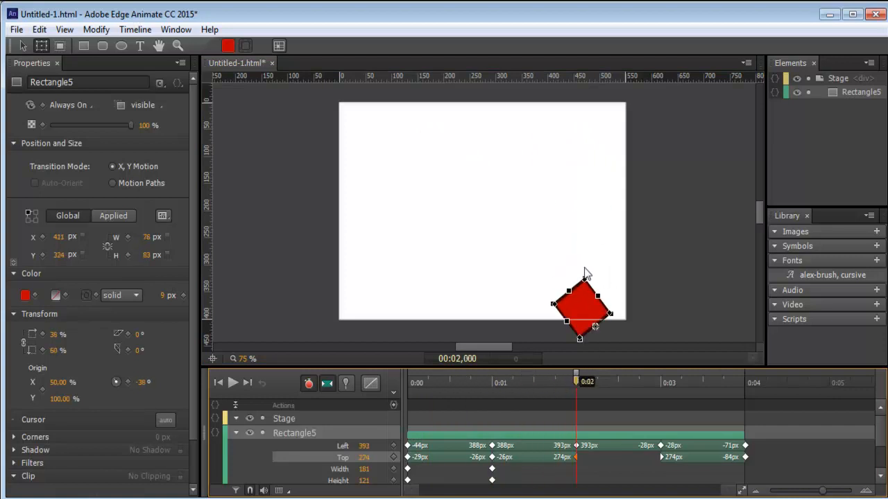
drag(585, 278, 519, 345)
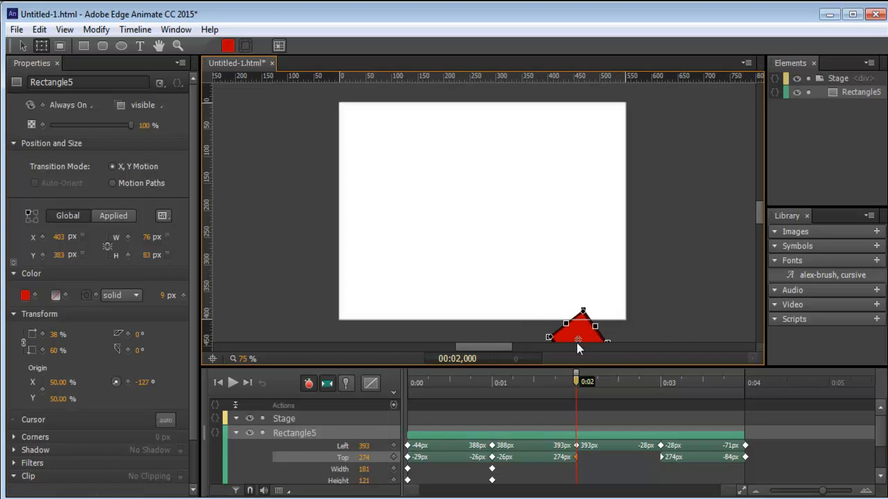
- At 0:03, move the rectangle back onto the stage at about X 27, Y 291 and rotate it to about -177°
drag(579, 381, 661, 386)
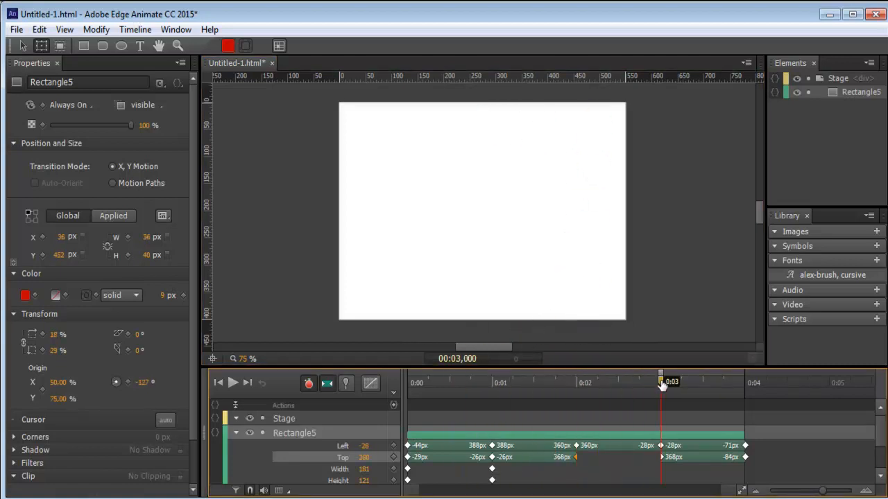
scroll(512, 251, down, 3)
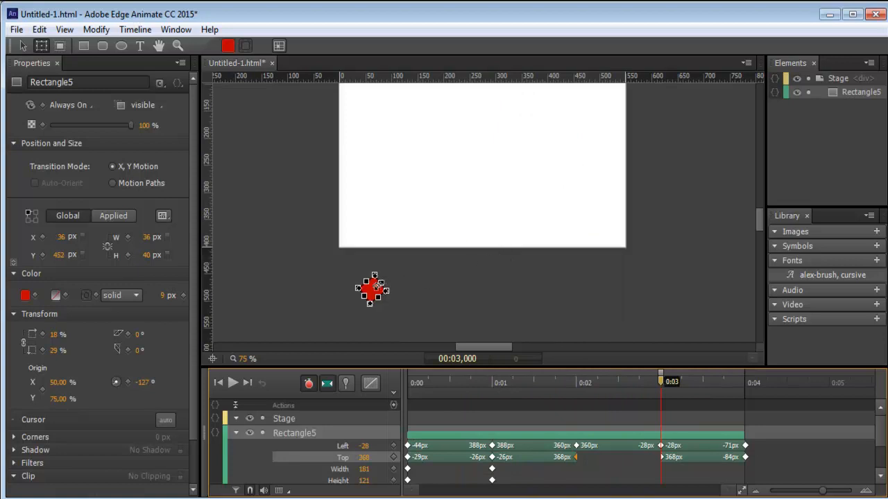
drag(378, 293, 446, 136)
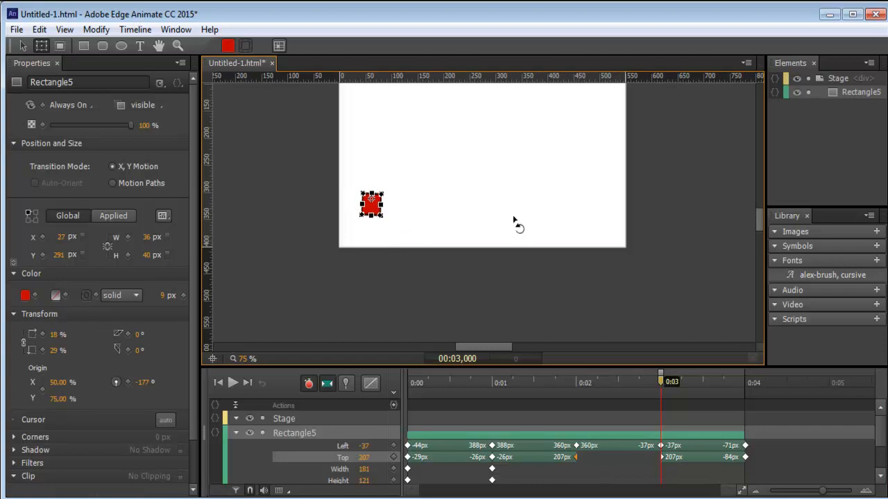
- At 0:04, skew the rectangle vertically by about 58°
drag(677, 368, 747, 387)
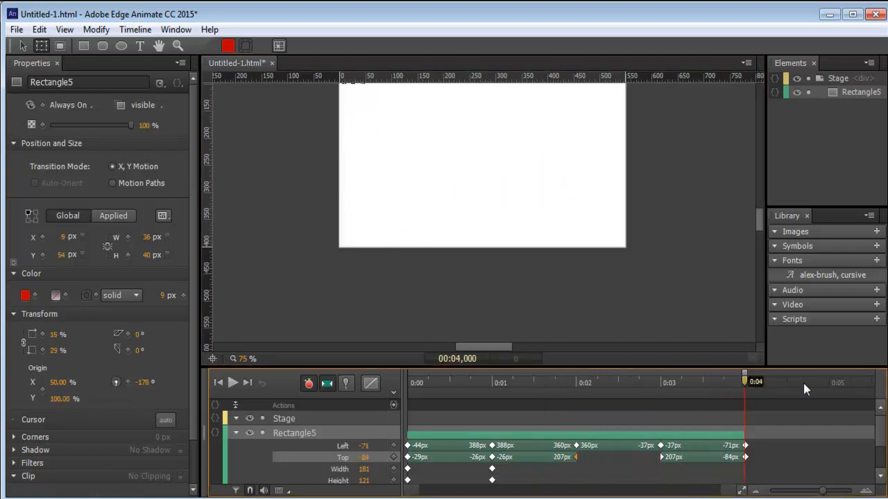
scroll(386, 178, up, 3)
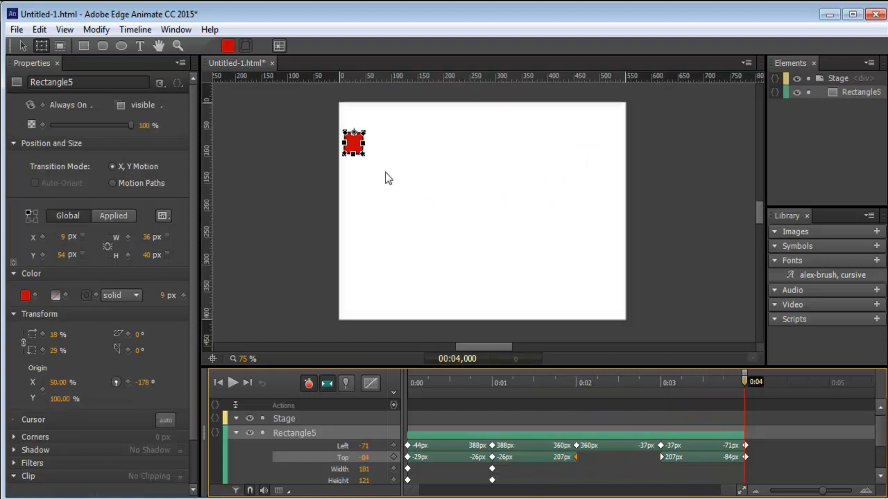
drag(368, 144, 369, 173)
- At 0:00, reshape the rectangle to about 38 × 99 px with a -16° skew and place it at about X 18, Y 17
drag(743, 383, 371, 384)
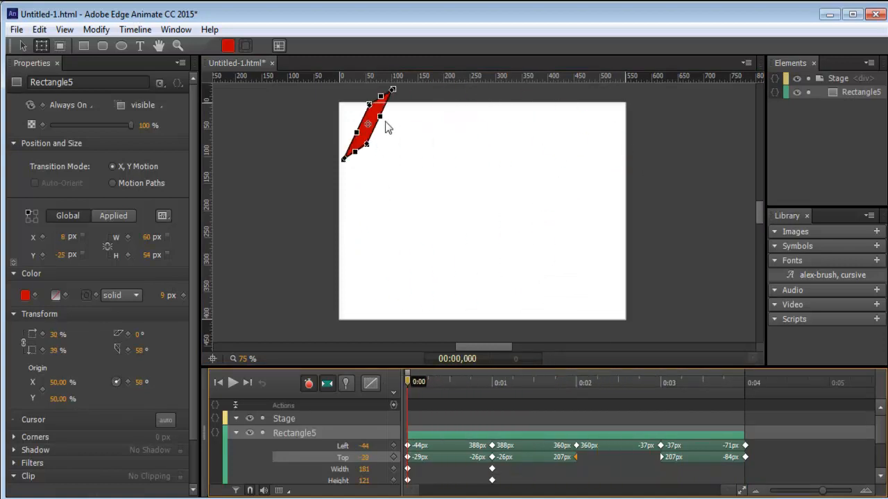
drag(383, 116, 341, 132)
drag(385, 105, 398, 132)
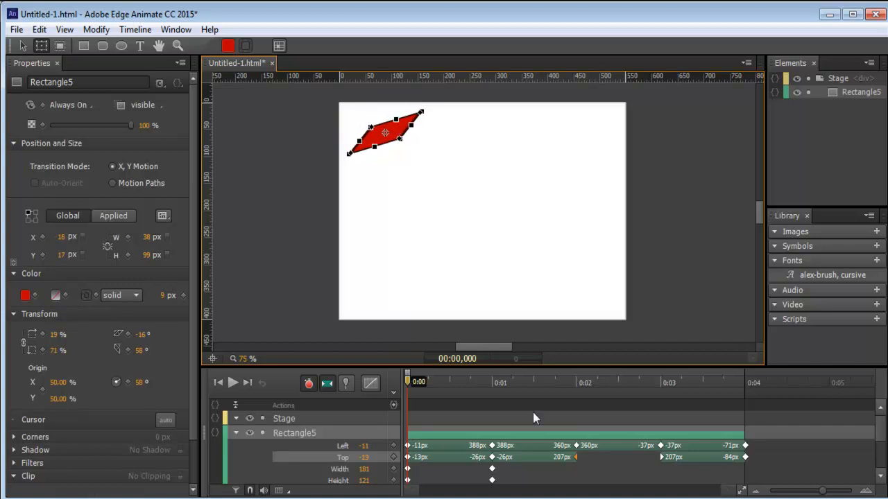
- Move the playhead to 0:01
drag(407, 380, 491, 388)
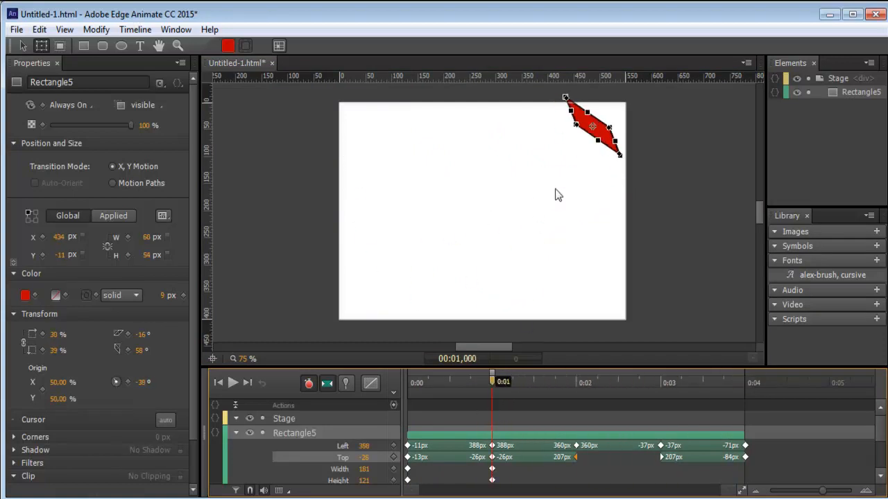